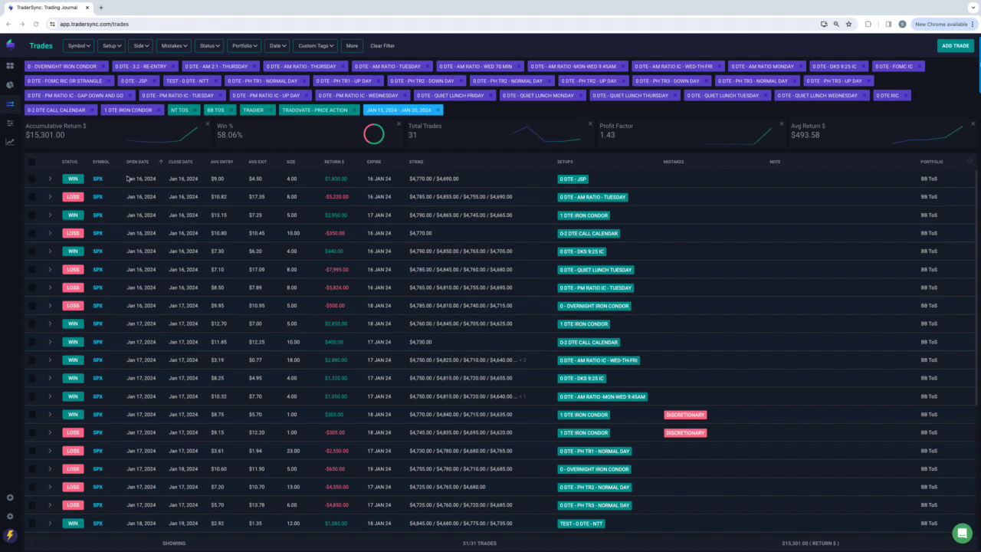
# Step: Scroll the trades list down to the Jan 18–20 trades, with late wins of $4,960, $6,800 and $4,935
pyautogui.moveTo(126, 180)
pyautogui.mouseDown()
pyautogui.moveTo(125, 312)
pyautogui.moveTo(352, 316)
pyautogui.moveTo(370, 173)
pyautogui.moveTo(128, 176)
pyautogui.mouseUp()
pyautogui.moveTo(176, 319)
pyautogui.mouseDown()
pyautogui.moveTo(111, 323)
pyautogui.moveTo(127, 515)
pyautogui.moveTo(341, 521)
pyautogui.moveTo(360, 493)
pyautogui.moveTo(358, 325)
pyautogui.moveTo(181, 319)
pyautogui.mouseUp()
pyautogui.scroll(-5, 338, 474)
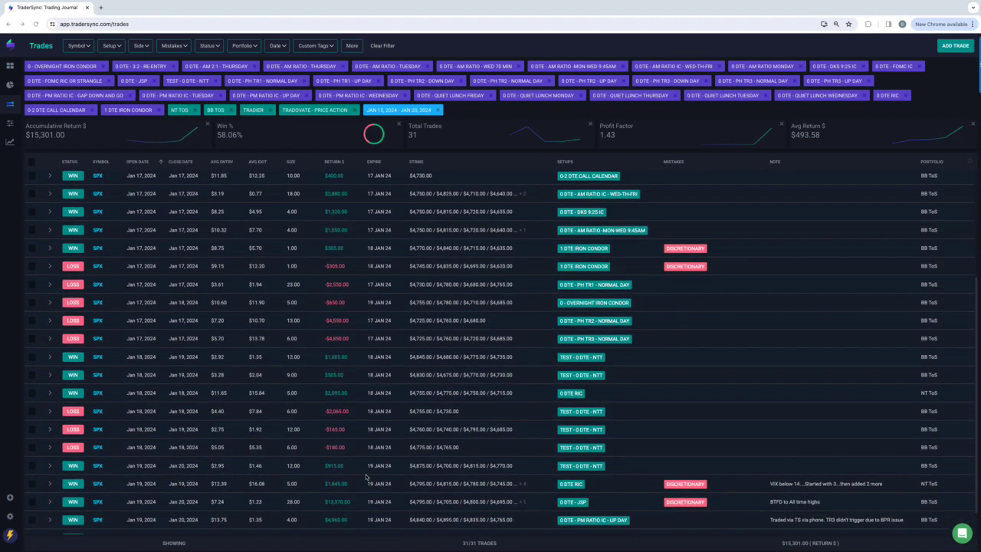
pyautogui.moveTo(351, 352)
pyautogui.mouseDown()
pyautogui.moveTo(122, 356)
pyautogui.moveTo(113, 454)
pyautogui.moveTo(310, 462)
pyautogui.moveTo(366, 351)
pyautogui.moveTo(359, 341)
pyautogui.mouseUp()
pyautogui.scroll(-1, 356, 364)
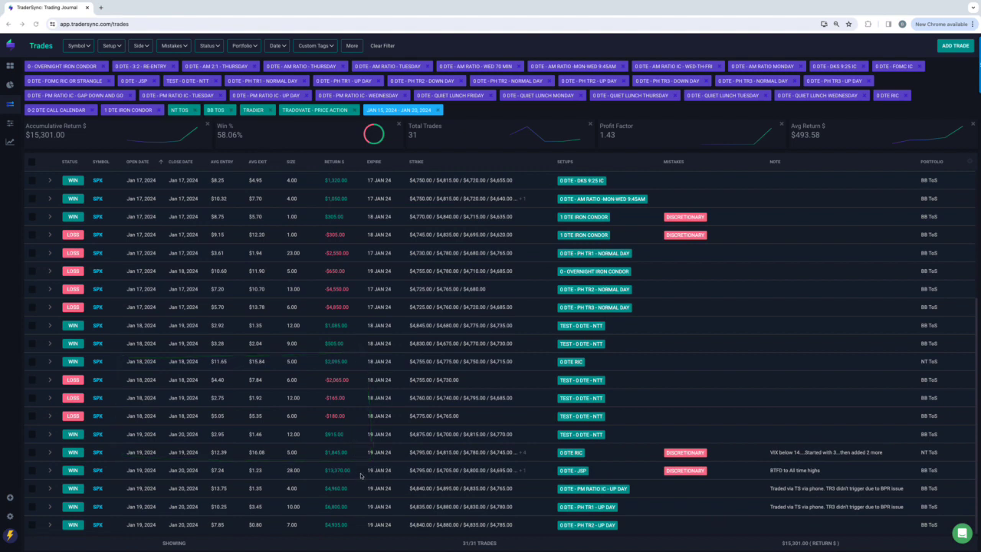
pyautogui.moveTo(357, 472); pyautogui.dragTo(384, 460)
pyautogui.moveTo(322, 479); pyautogui.dragTo(353, 479)
pyautogui.moveTo(326, 496)
pyautogui.mouseDown()
pyautogui.moveTo(358, 497)
pyautogui.moveTo(318, 528)
pyautogui.moveTo(351, 536)
pyautogui.moveTo(357, 500)
pyautogui.mouseUp()
# Step: Clear all setup filters and filter to DB-TIME FLYS only, which shows 0 trades
pyautogui.click(111, 46)
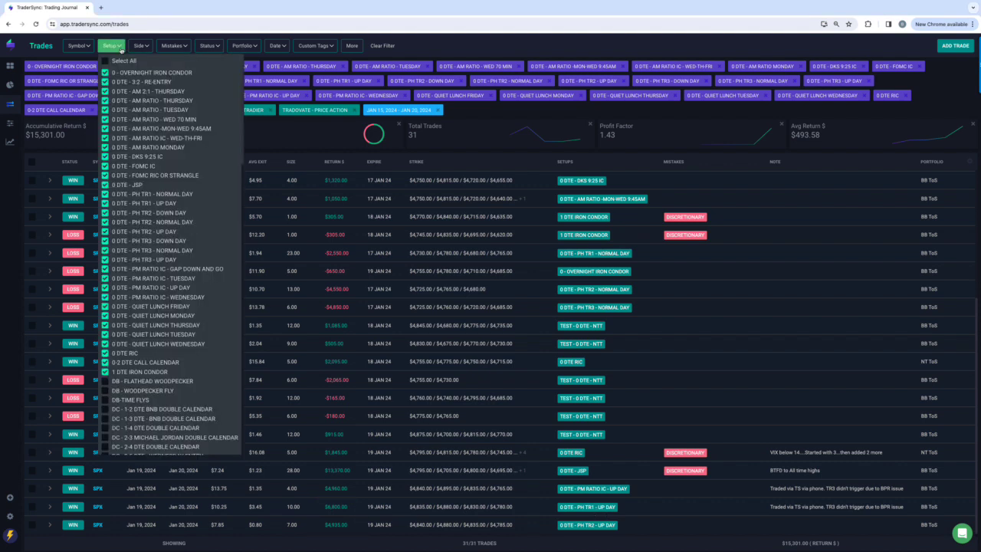
pyautogui.click(105, 61)
pyautogui.click(106, 62)
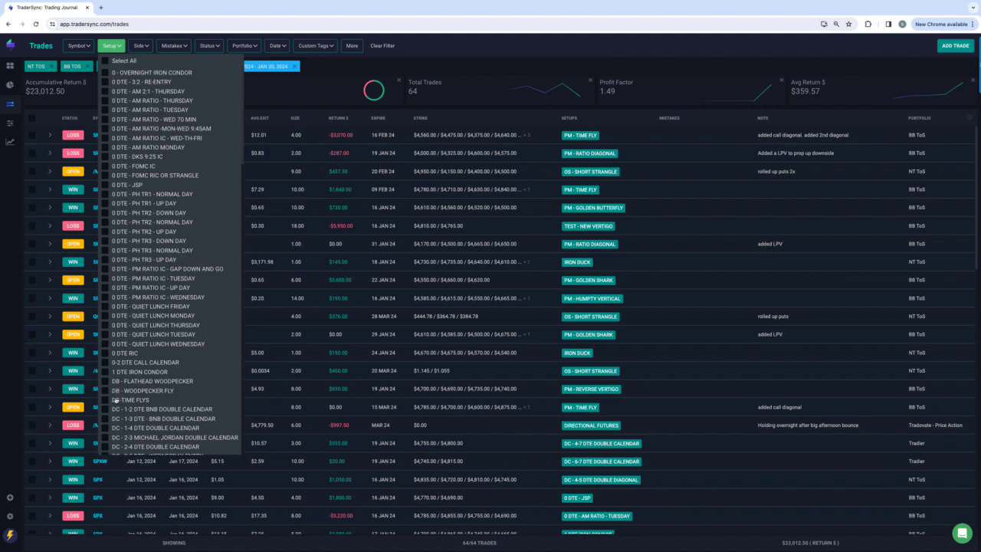
pyautogui.click(106, 400)
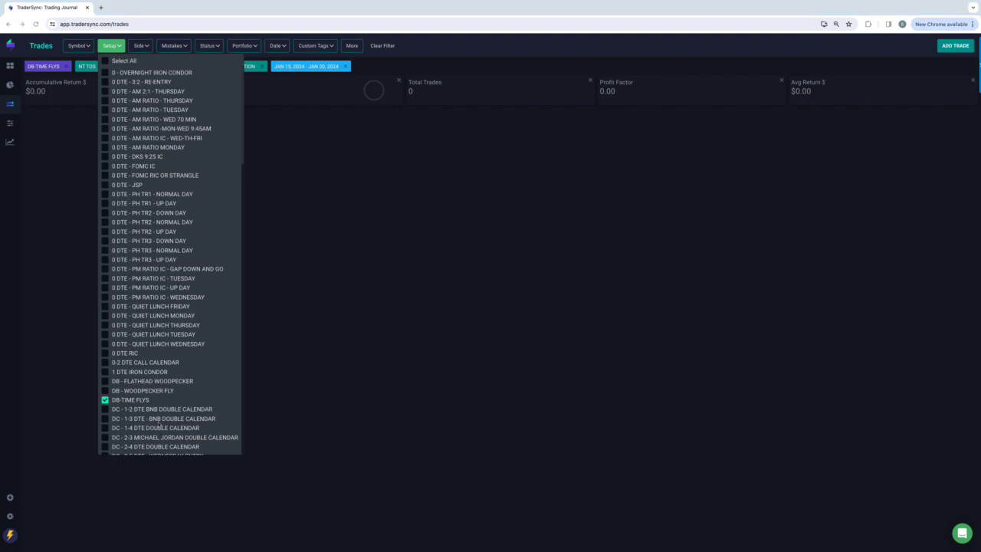
# Step: Swap DB-TIME FLYS for the DC 1-2, 1-3, 1-4 and 2-3 Michael Jordan double calendar setups
pyautogui.click(105, 400)
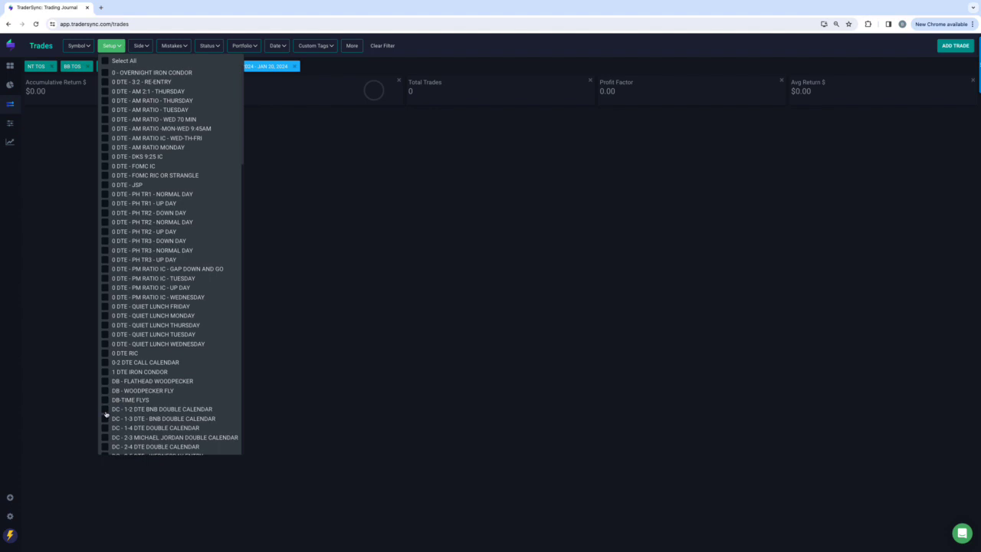
pyautogui.click(105, 409)
pyautogui.click(106, 419)
pyautogui.click(105, 428)
pyautogui.click(105, 438)
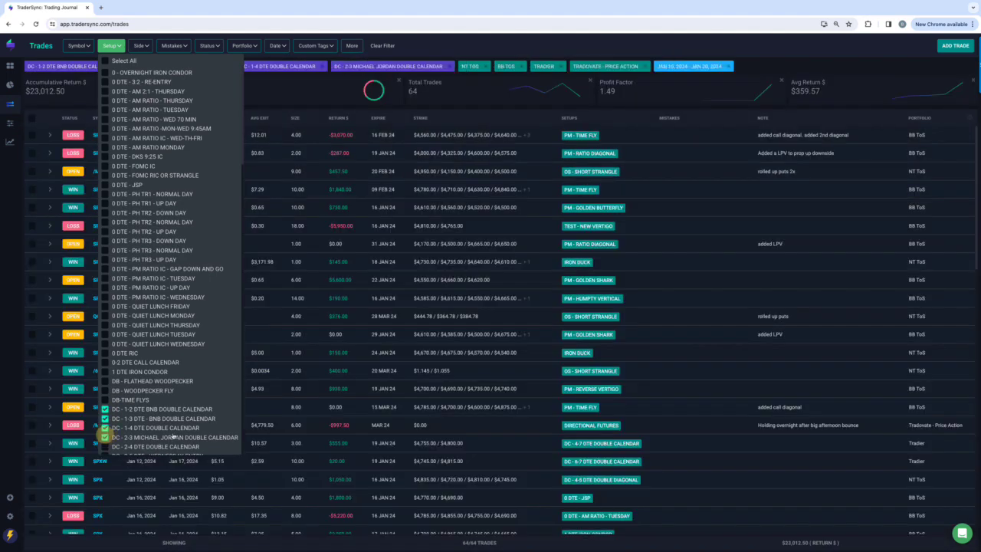
# Step: Add the DC 2-4, 2-5 Wednesday, 3-4, 3-4 Ratio, 3-5, 3-6 and 3-7 setups to the filter
pyautogui.scroll(-5, 138, 309)
pyautogui.click(105, 243)
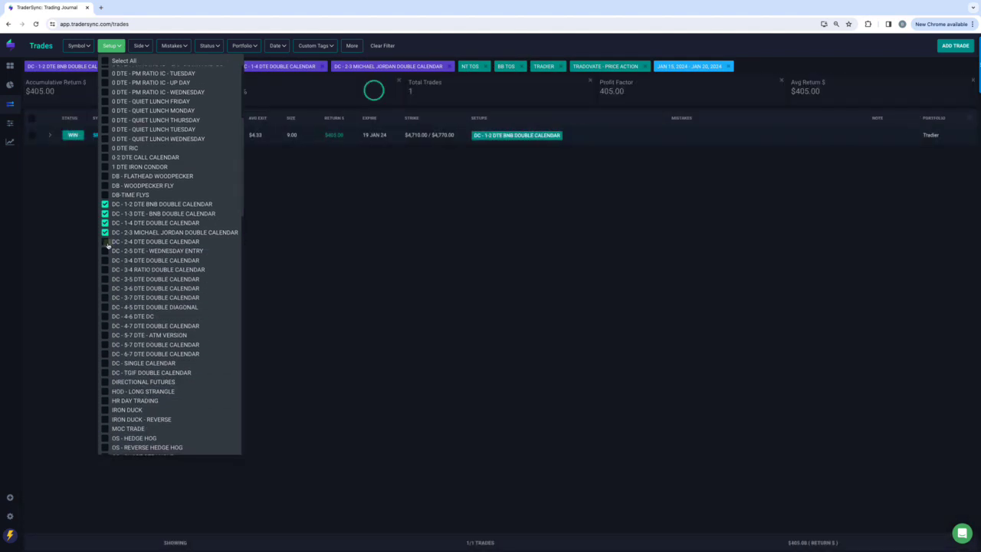
pyautogui.click(106, 253)
pyautogui.click(105, 259)
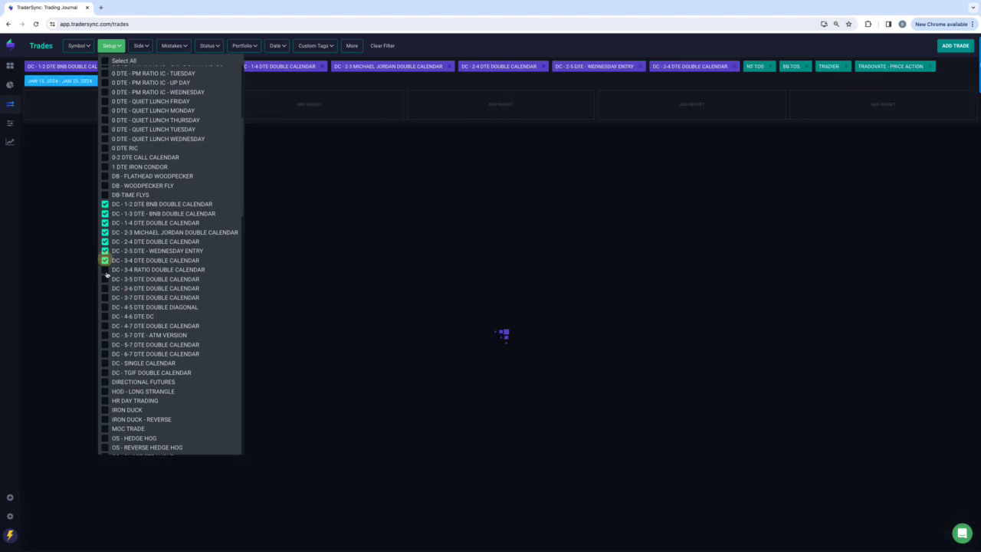
pyautogui.click(105, 270)
pyautogui.click(105, 279)
pyautogui.click(105, 288)
pyautogui.click(105, 298)
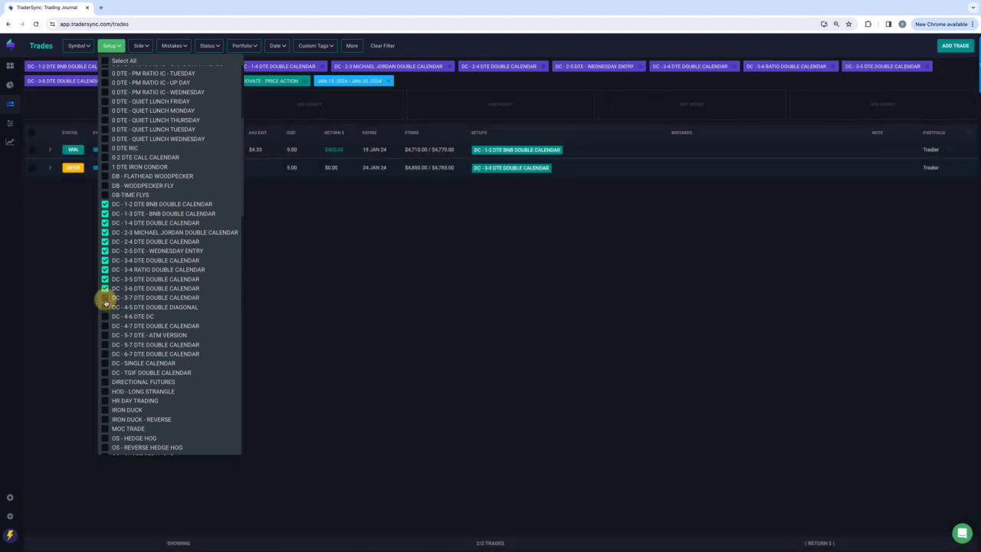
# Step: Add the remaining DC setups from 4-5 Double Diagonal to TGIF, showing 10 trades returning $2,030
pyautogui.click(105, 307)
pyautogui.click(105, 316)
pyautogui.click(105, 326)
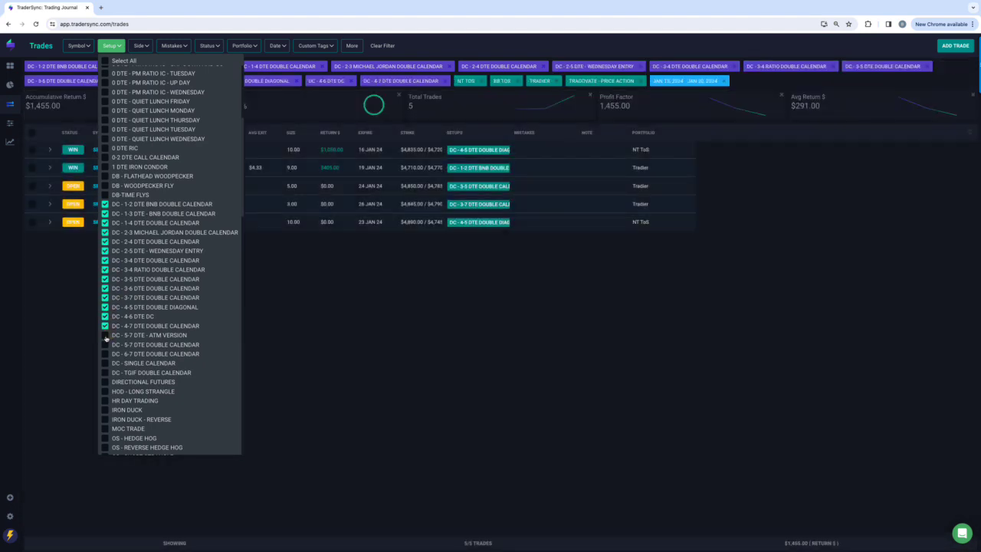
pyautogui.click(105, 335)
pyautogui.click(105, 344)
pyautogui.click(105, 354)
pyautogui.click(105, 363)
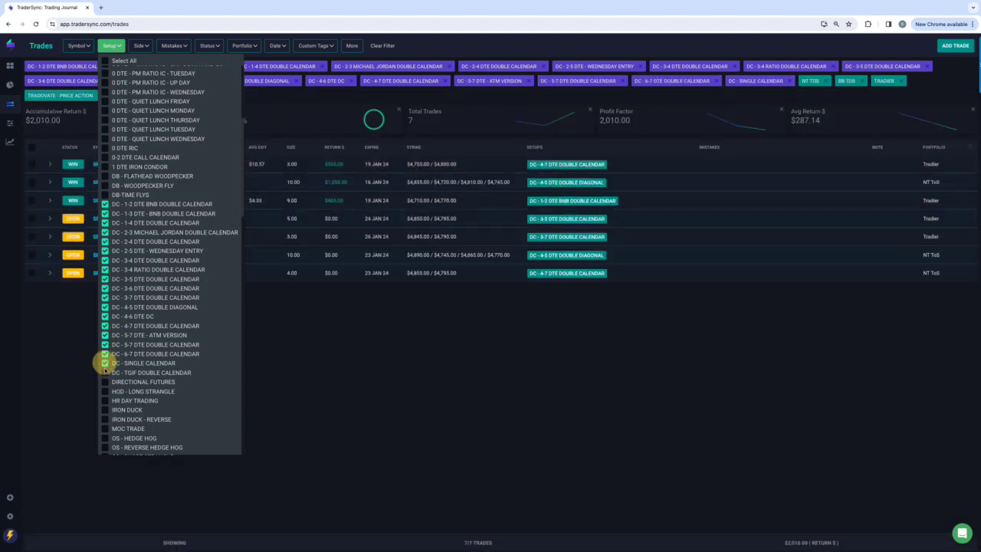
pyautogui.click(105, 372)
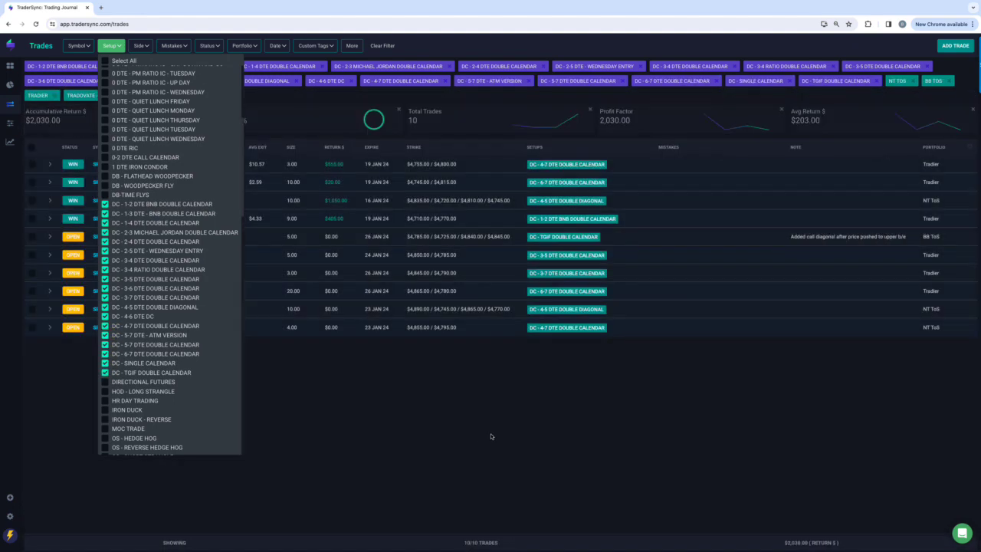
pyautogui.click(481, 441)
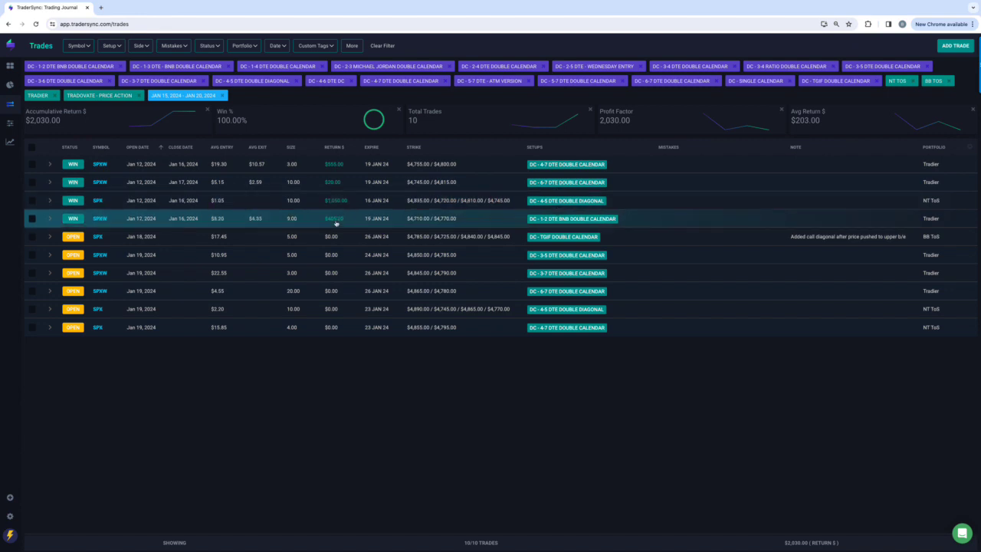
# Step: Clear all setup filters and filter to IRON DUCK only
pyautogui.click(119, 47)
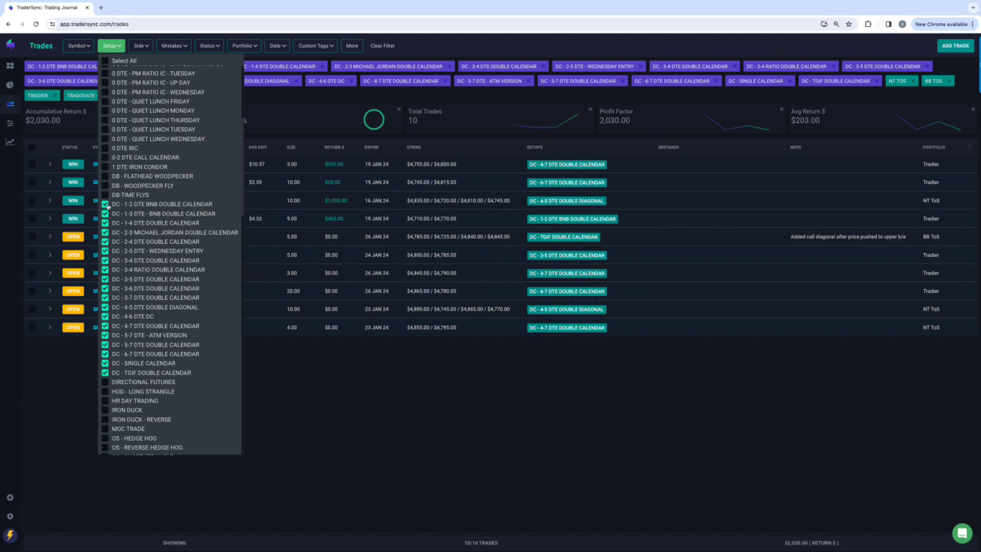
pyautogui.click(105, 61)
pyautogui.click(105, 61)
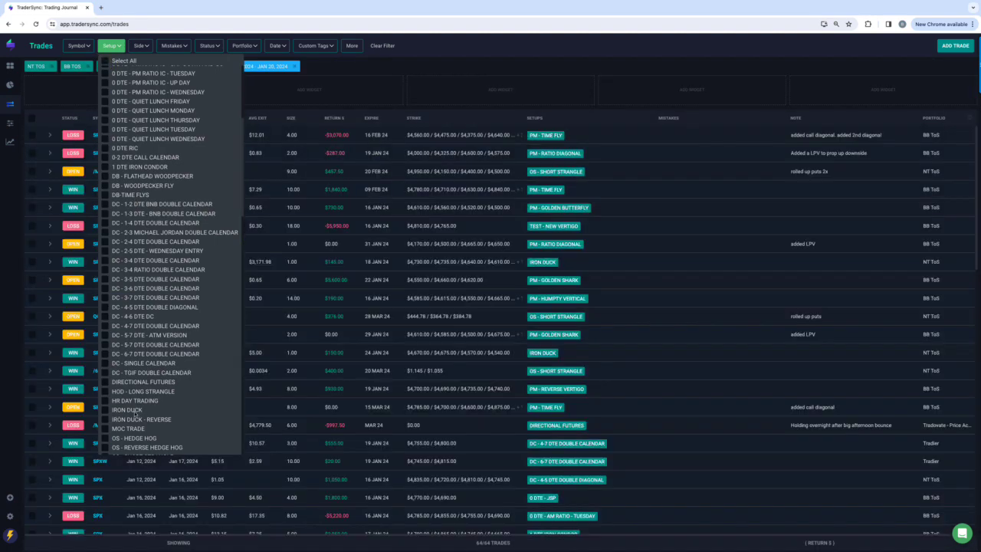
pyautogui.click(106, 410)
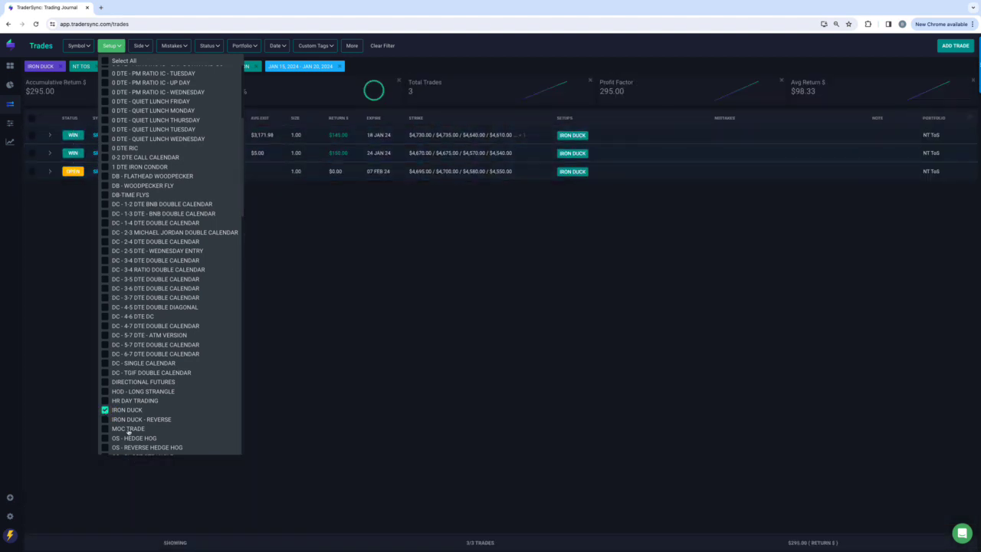
# Step: Replace IRON DUCK with the five OS setups, showing 4 trades returning $1,233.50
pyautogui.scroll(-3, 127, 415)
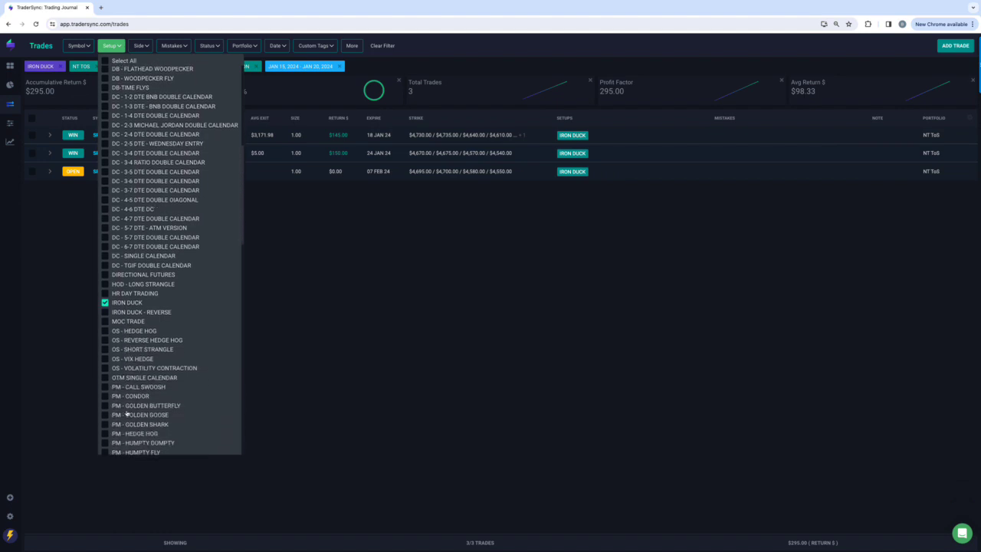
pyautogui.click(106, 303)
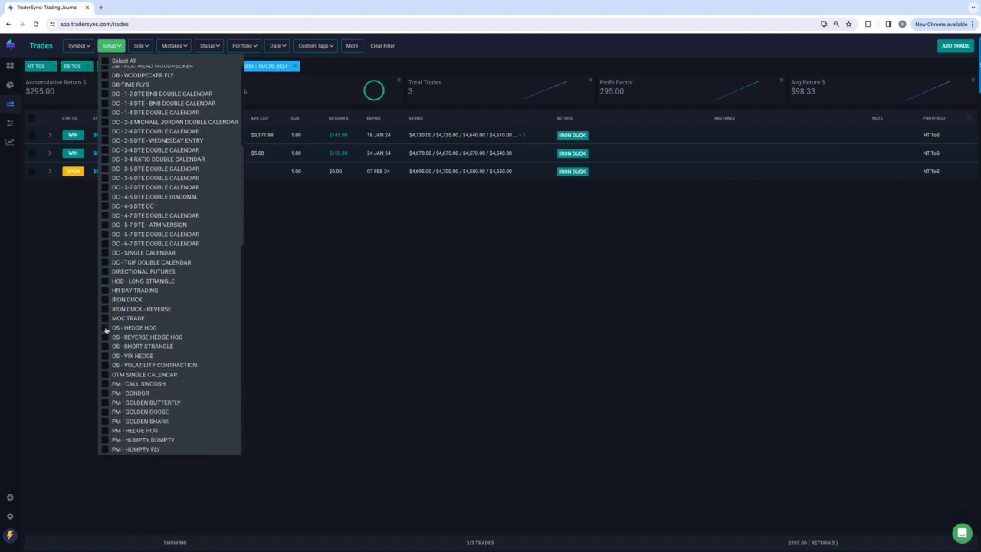
pyautogui.click(106, 328)
pyautogui.click(106, 337)
pyautogui.click(106, 346)
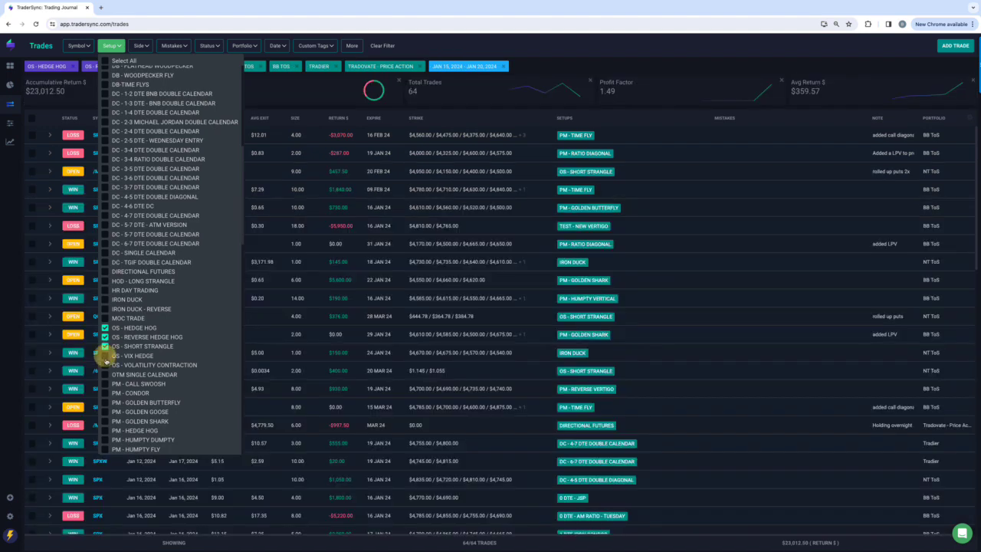
pyautogui.click(106, 355)
pyautogui.click(105, 365)
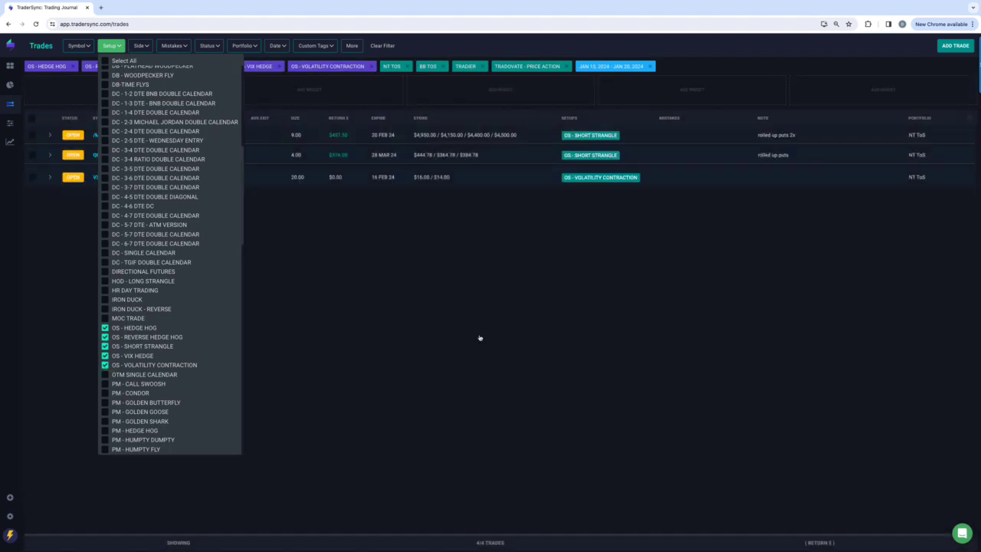
pyautogui.click(479, 337)
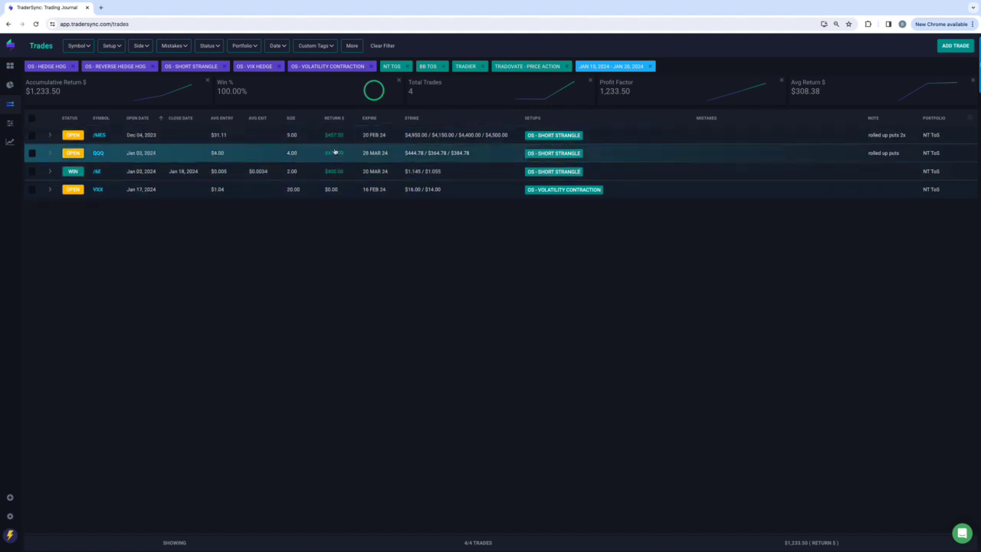
pyautogui.click(110, 45)
# Step: Remove the five OS setups (Hedge Hog through Volatility Contraction) from the setup filter
pyautogui.click(105, 328)
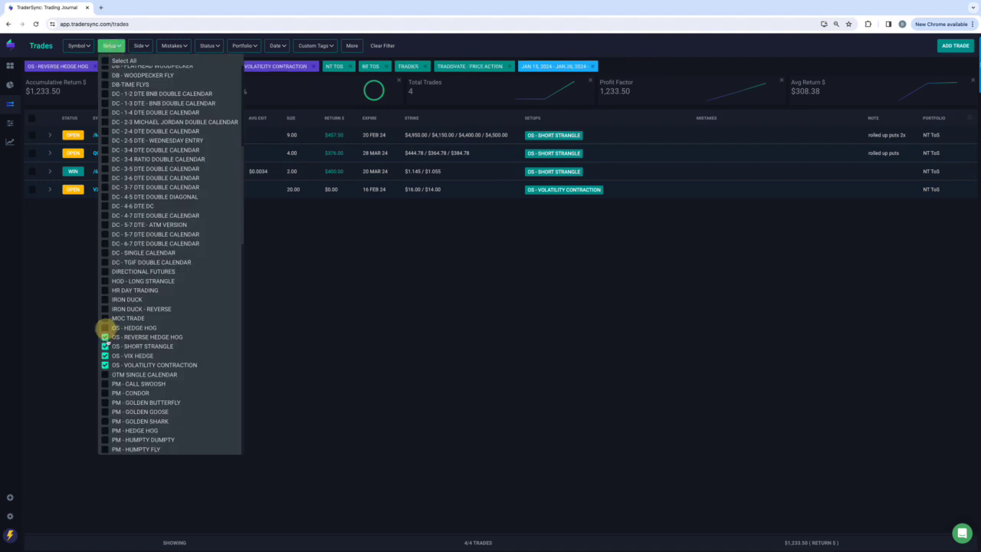
pyautogui.click(105, 336)
pyautogui.click(105, 346)
pyautogui.click(106, 356)
pyautogui.click(105, 365)
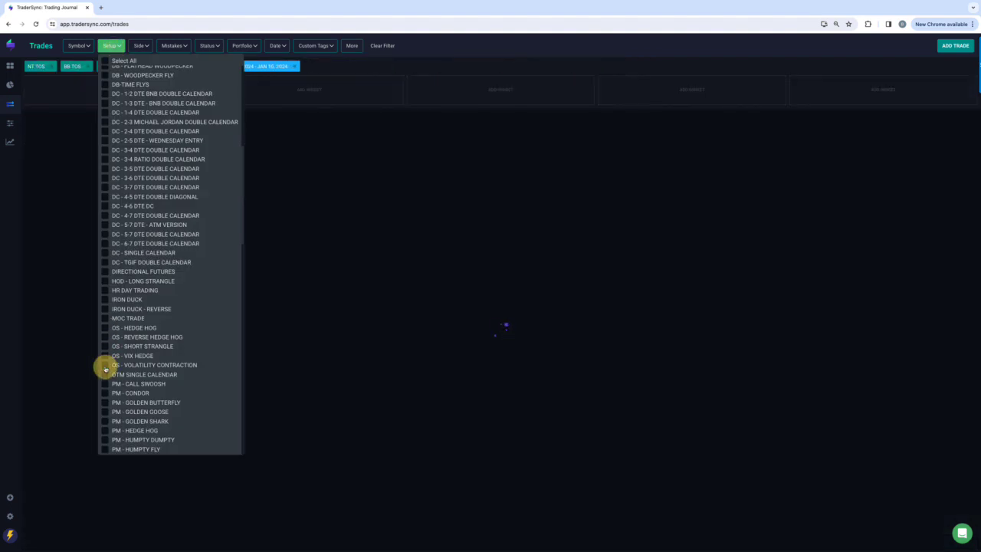
# Step: Add the PM setups Call Swoosh, Condor, Golden Butterfly, Golden Goose, Golden Shark, Hedge Hog and Humpty Dumpty
pyautogui.click(105, 384)
pyautogui.click(105, 392)
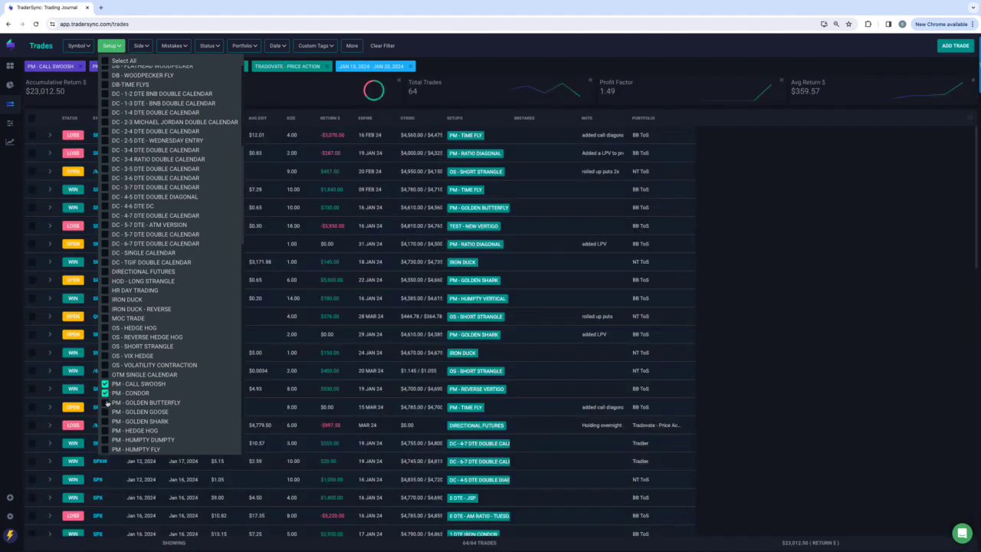
pyautogui.click(105, 402)
pyautogui.click(105, 411)
pyautogui.click(105, 421)
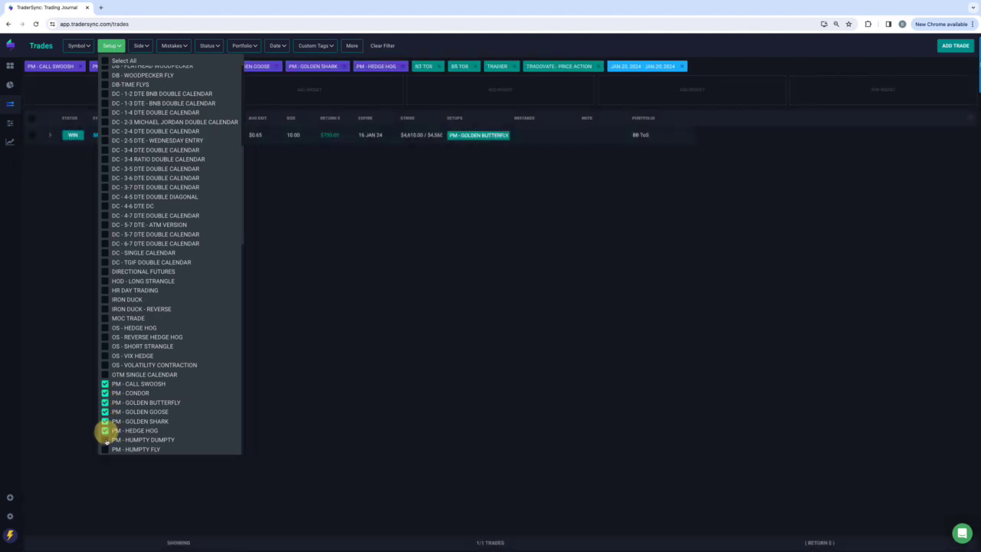
pyautogui.click(105, 430)
pyautogui.click(105, 440)
# Step: Add the PM setups from Humpty Fly to Verti-Fly, showing 10 trades returning $5,933.00
pyautogui.scroll(-2, 157, 428)
pyautogui.scroll(-1, 163, 426)
pyautogui.click(105, 300)
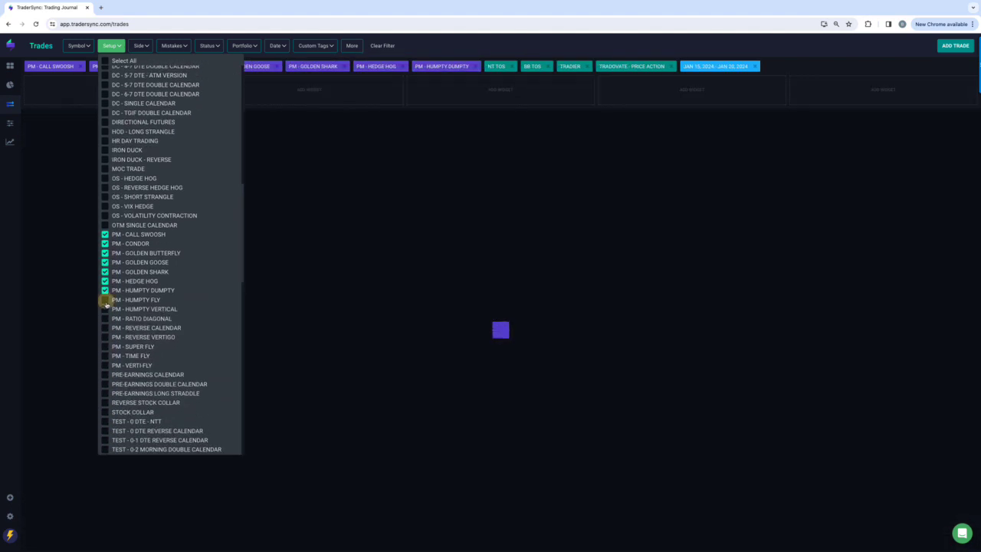
pyautogui.click(105, 309)
pyautogui.click(105, 318)
pyautogui.click(105, 327)
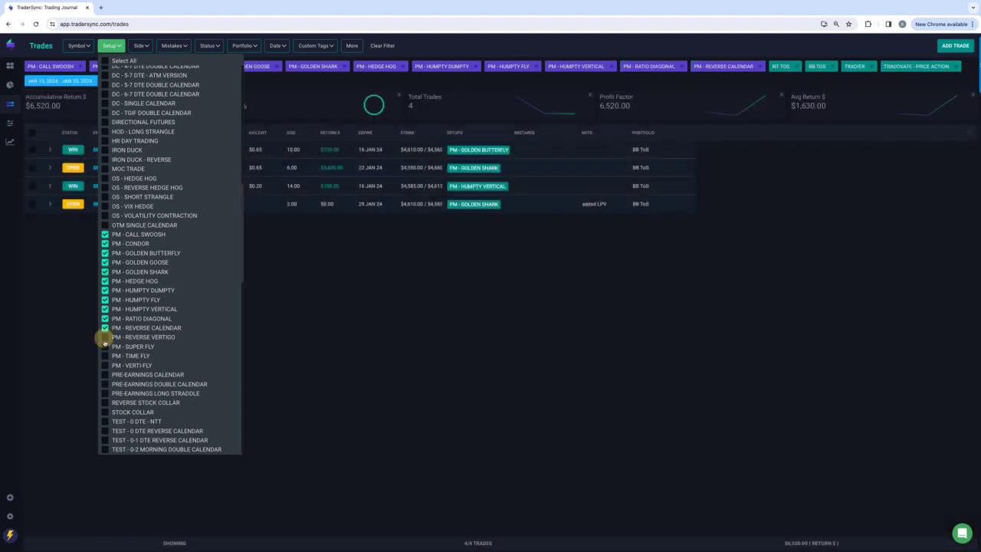
pyautogui.click(105, 338)
pyautogui.click(105, 346)
pyautogui.click(105, 355)
pyautogui.click(105, 365)
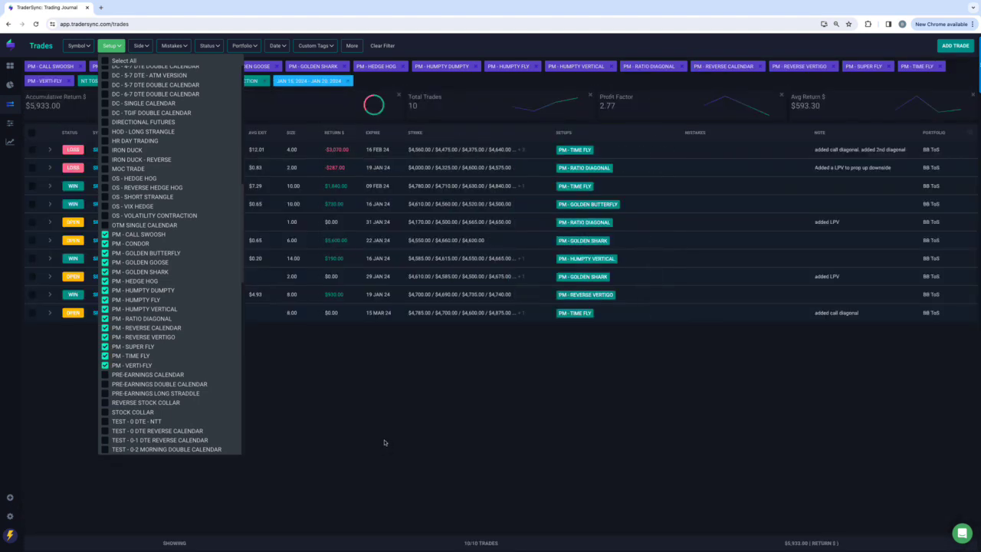
pyautogui.click(382, 443)
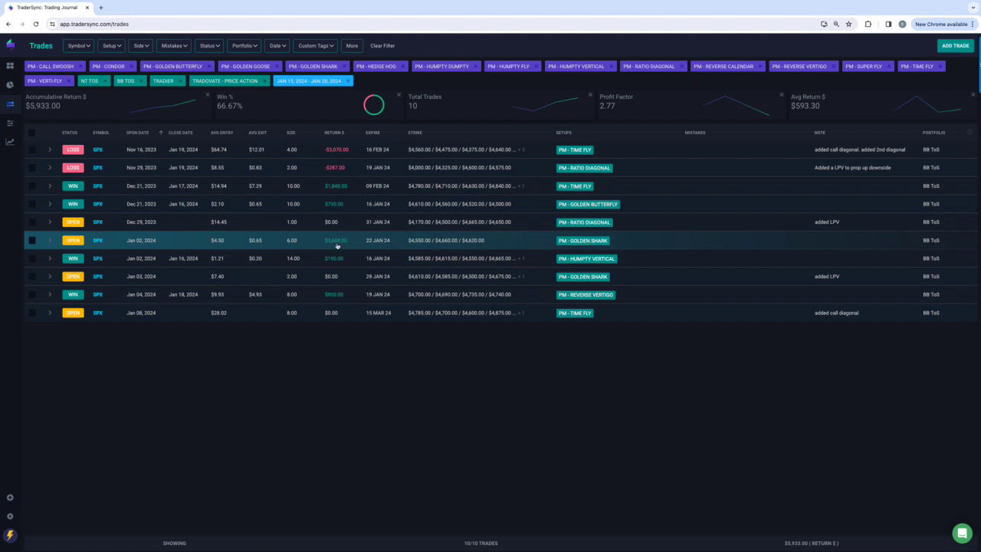
pyautogui.moveTo(344, 244)
pyautogui.mouseDown()
pyautogui.moveTo(324, 237)
pyautogui.moveTo(347, 243)
pyautogui.mouseUp()
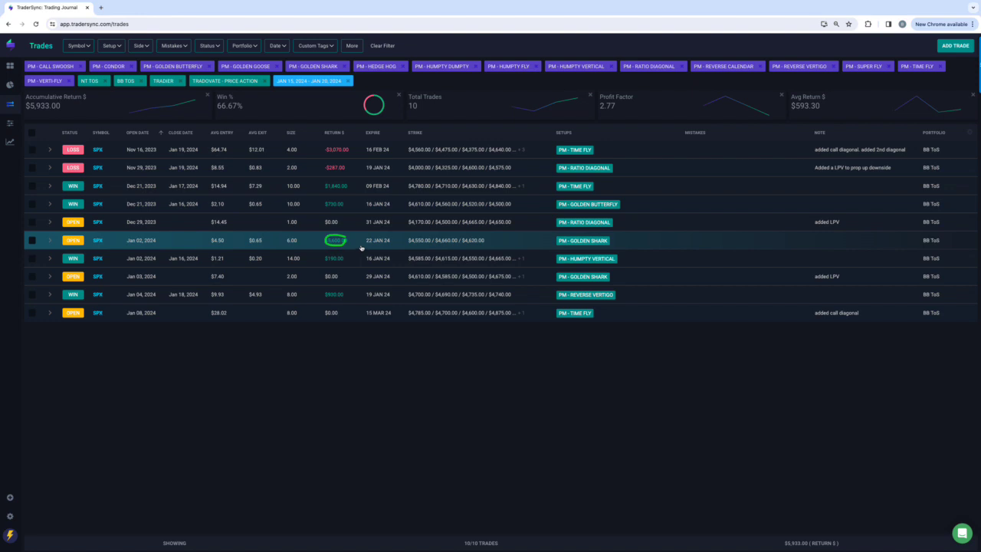